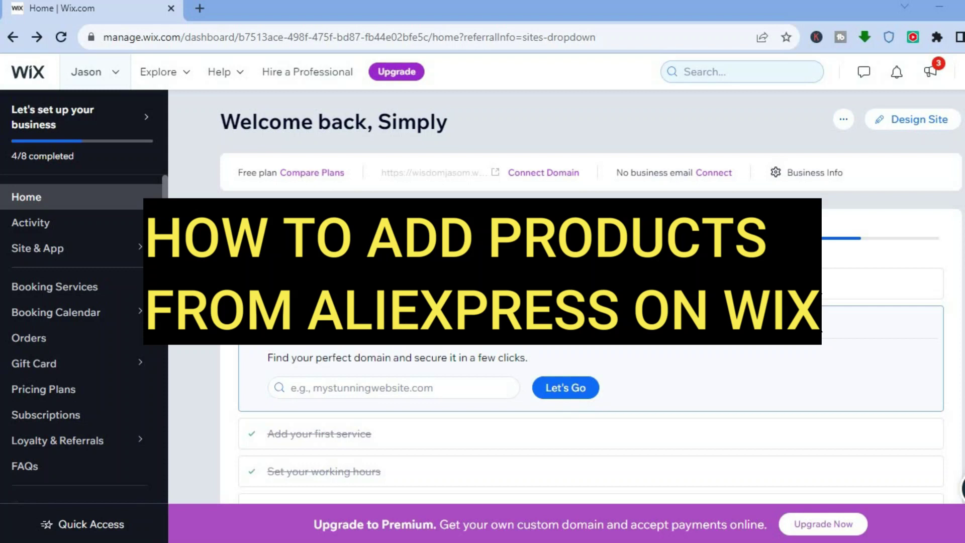
# Step: Go to the App Market through Apps in the Wix sidebar
pyautogui.click(25, 519)
pyautogui.press('Escape')
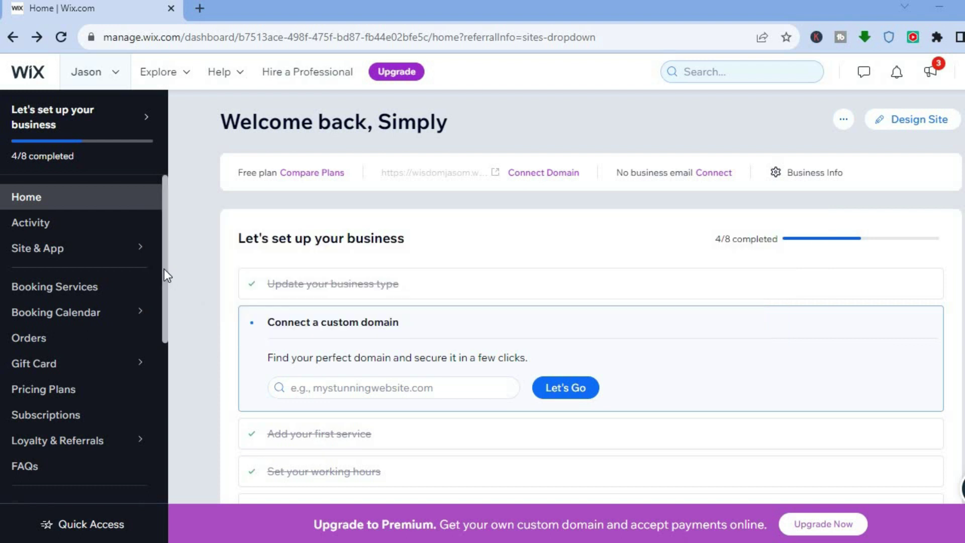
pyautogui.scroll(-1, 164, 271)
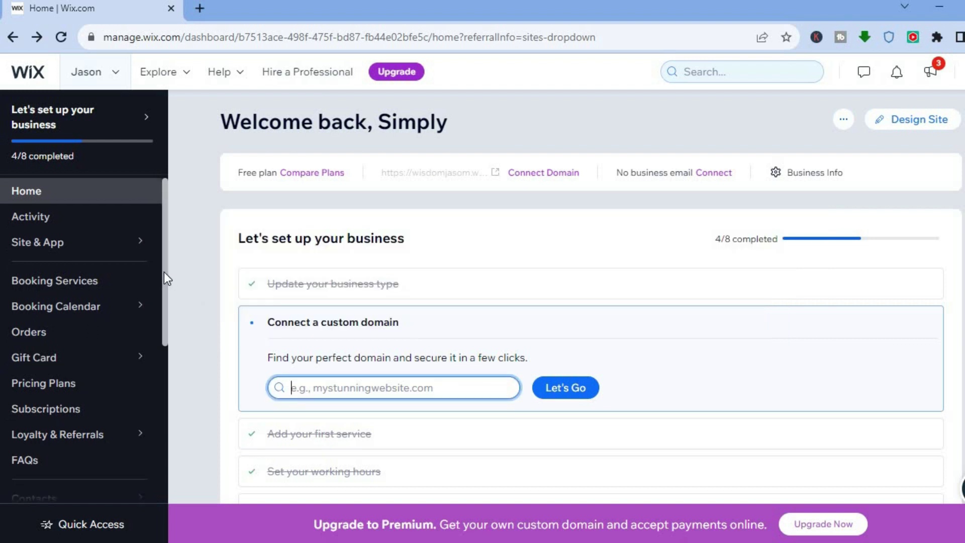
pyautogui.scroll(-4, 166, 304)
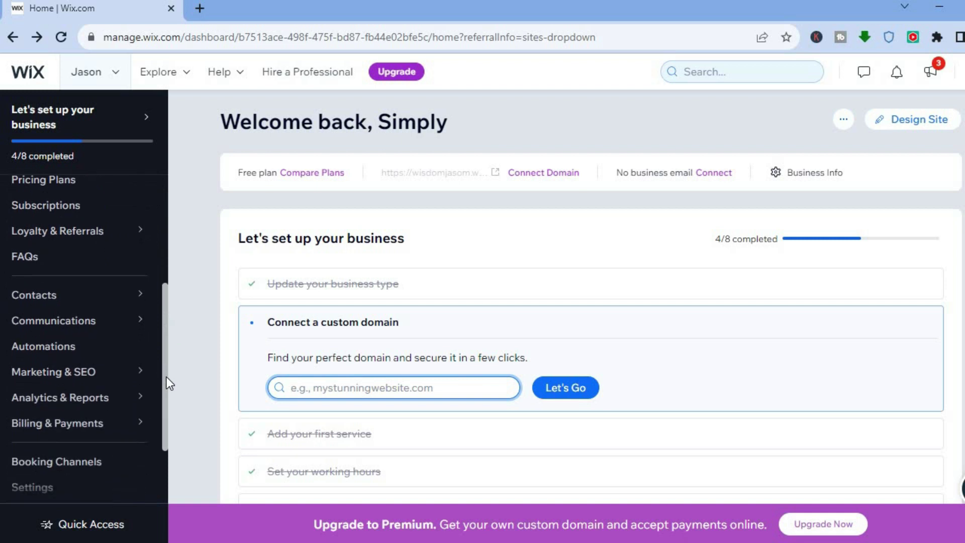
pyautogui.scroll(-2, 166, 408)
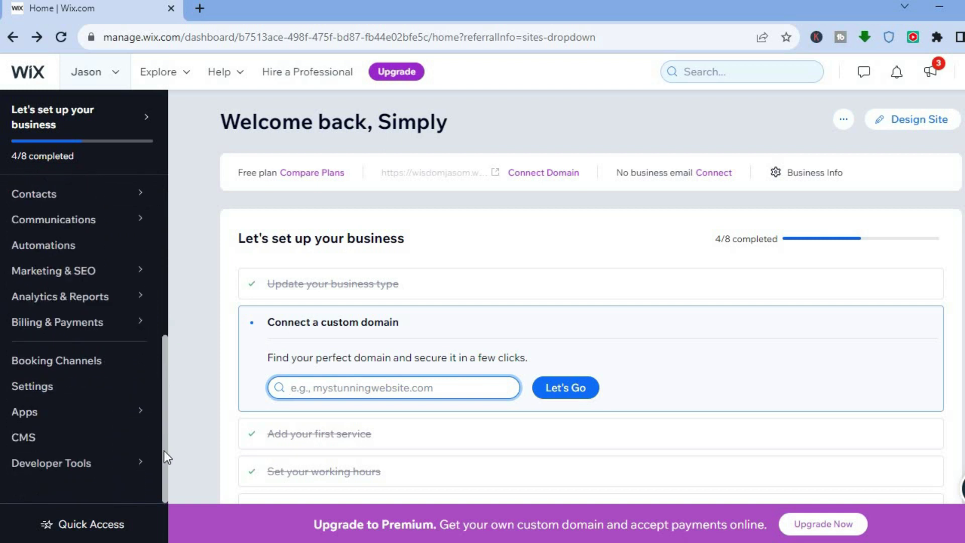
pyautogui.moveTo(70, 411)
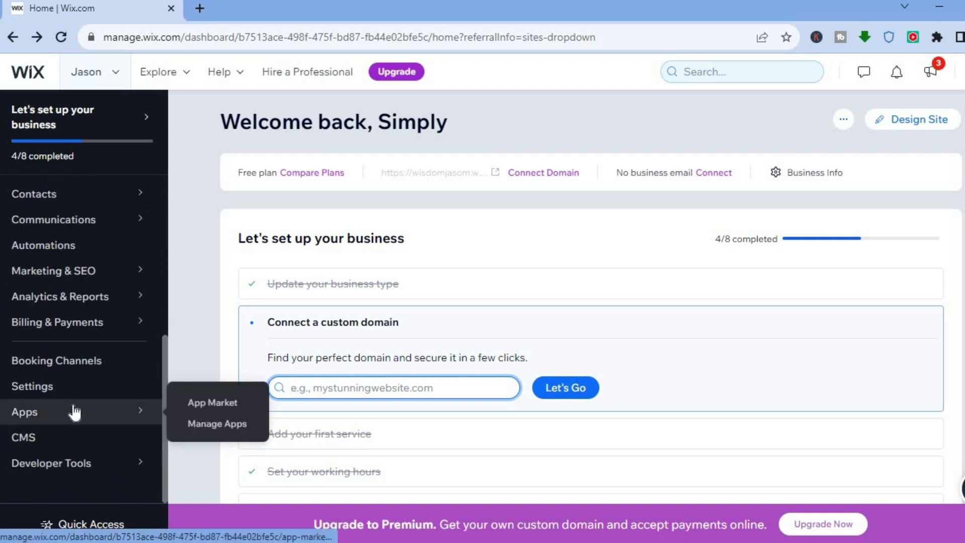
pyautogui.click(206, 413)
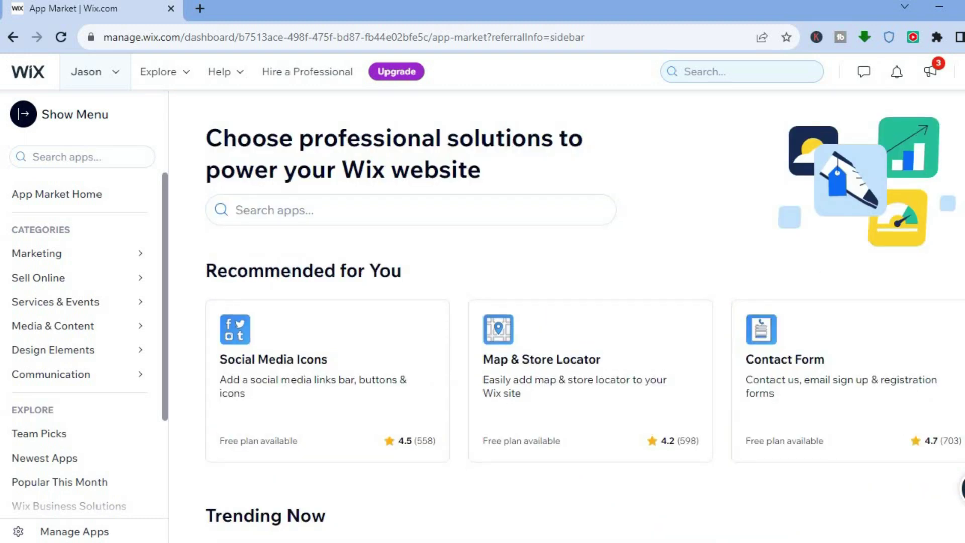
# Step: Add the Wix Stores app from Wix Business Solutions to the site
pyautogui.scroll(-12, 585, 316)
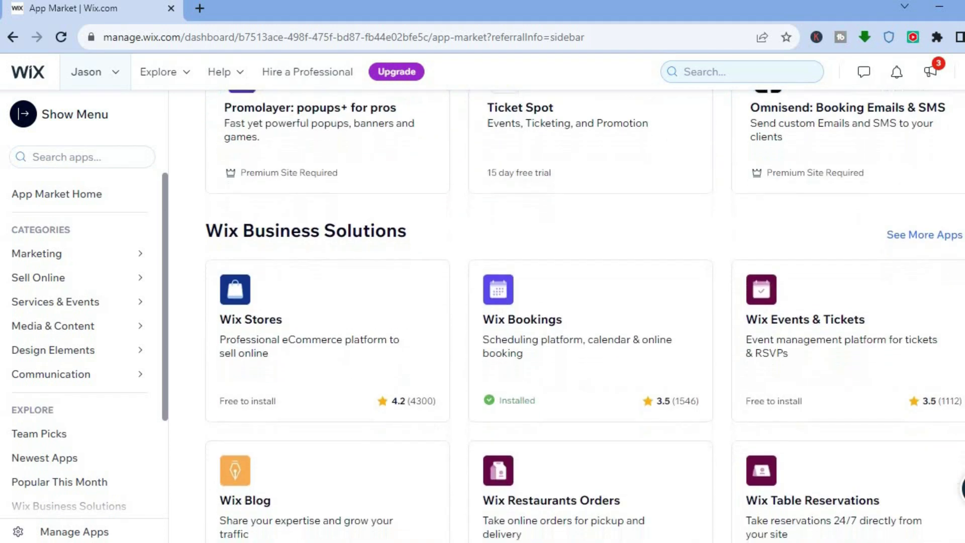
pyautogui.click(321, 317)
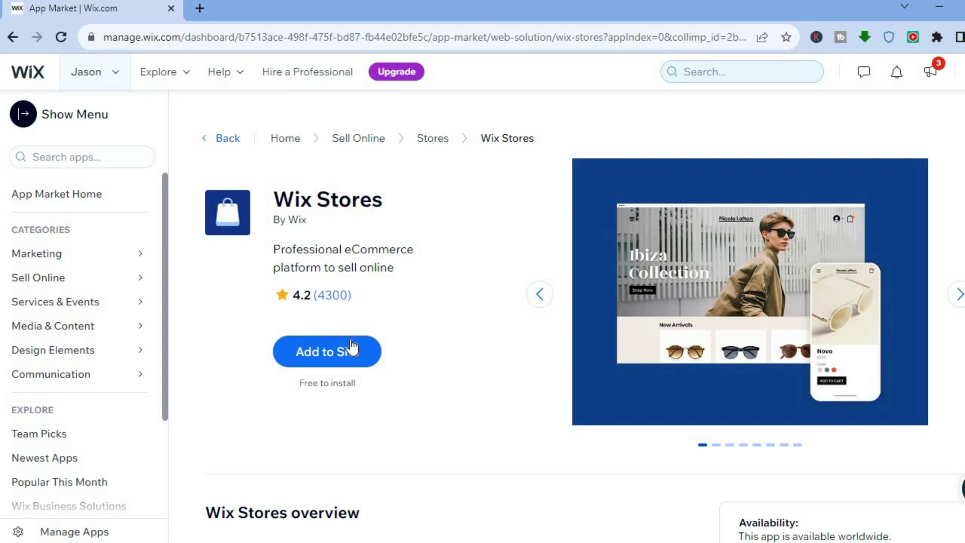
pyautogui.click(322, 355)
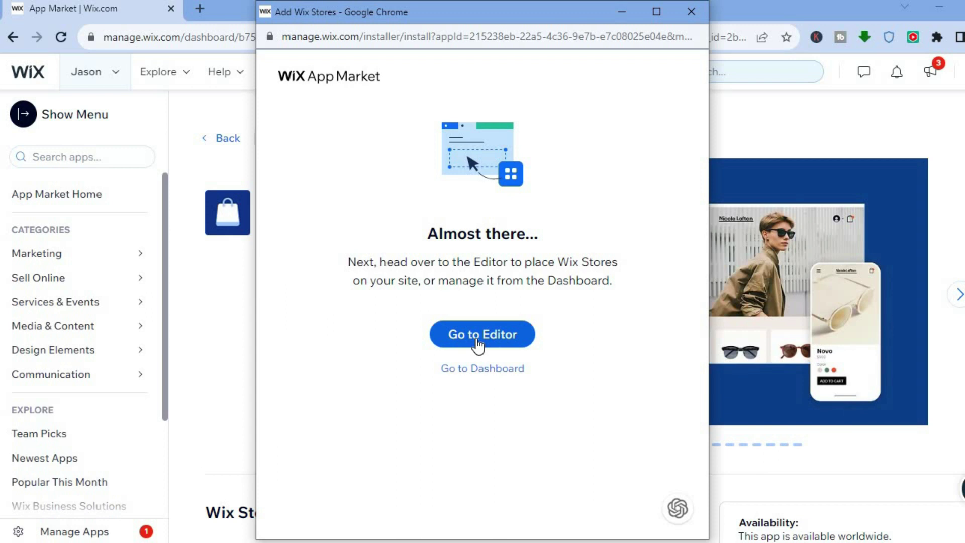
# Step: Continue to the store dashboard and dismiss the product-type tip to view the 12 sample products
pyautogui.click(490, 371)
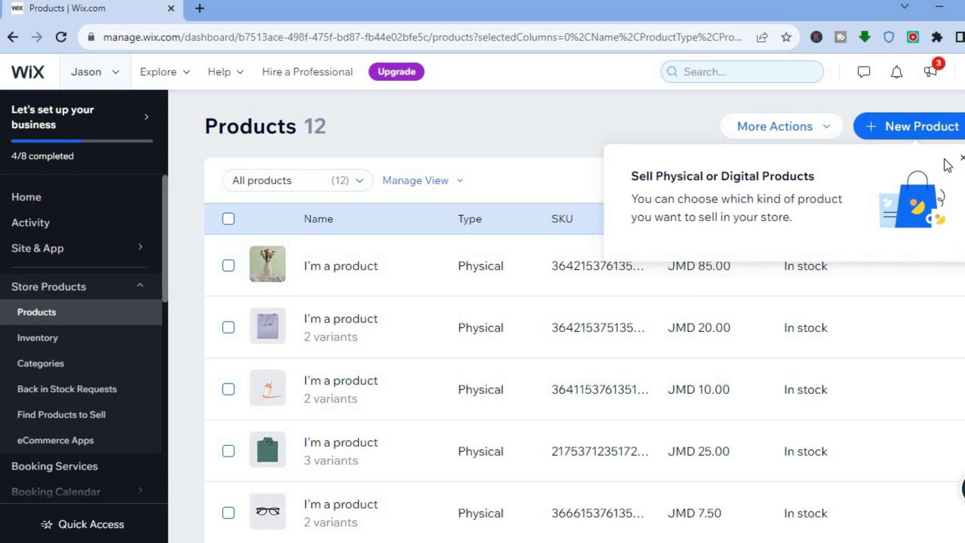
pyautogui.click(961, 165)
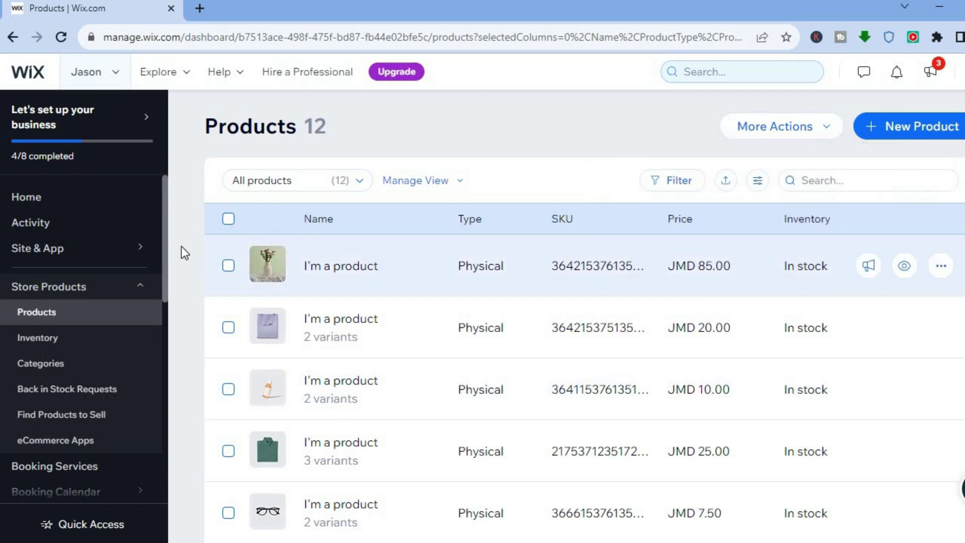
pyautogui.moveTo(164, 245)
pyautogui.moveTo(164, 196); pyautogui.dragTo(166, 406)
pyautogui.moveTo(89, 418)
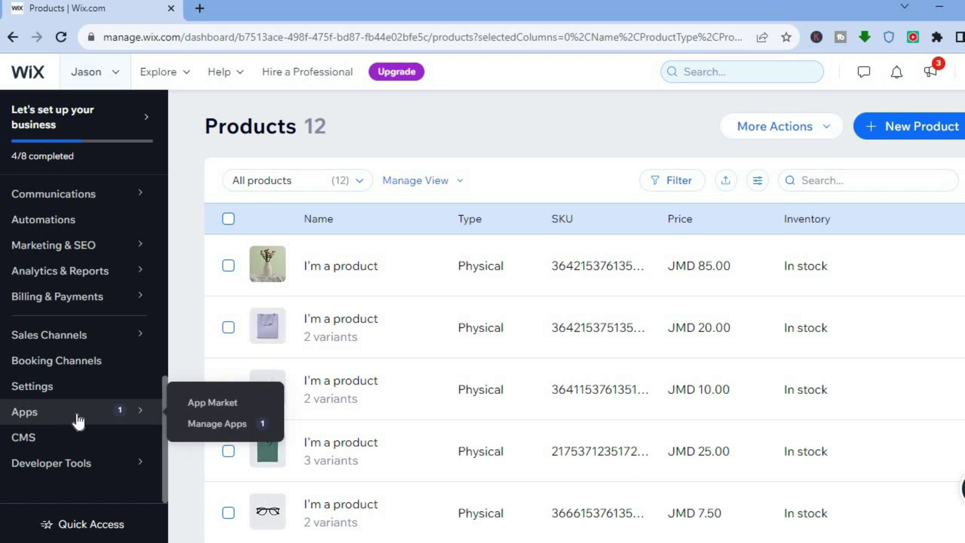
# Step: Search the App Market for 'sup' and open the Sup Dropshipping app page
pyautogui.click(227, 404)
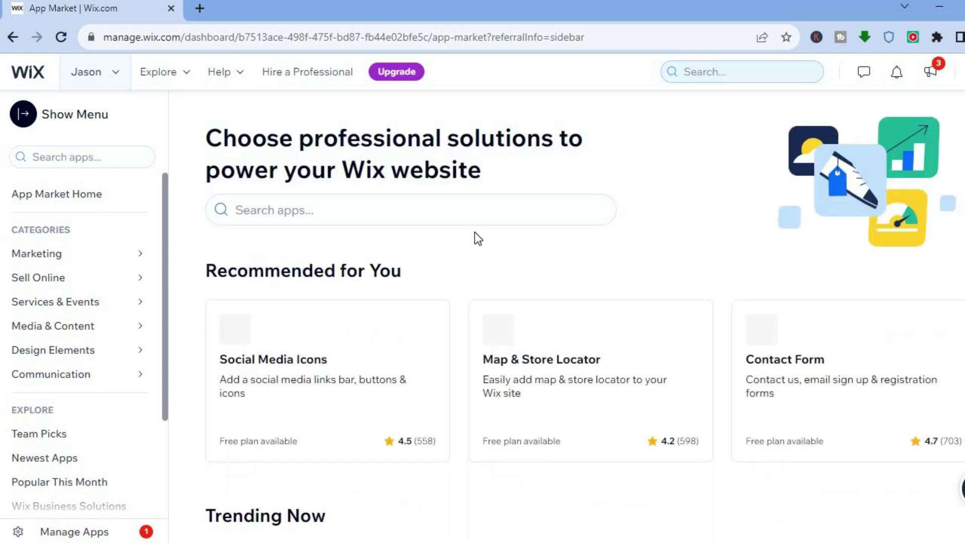
pyautogui.click(351, 204)
pyautogui.write('s')
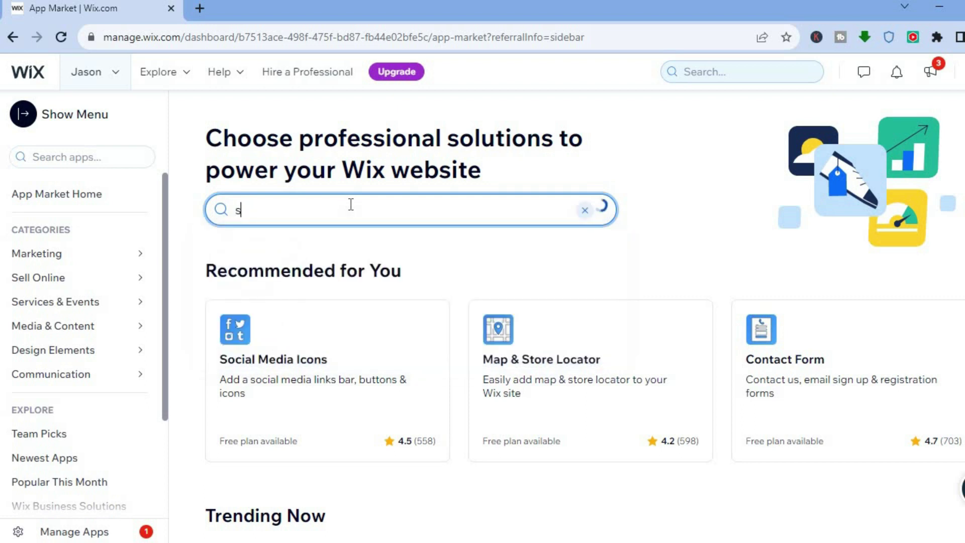
pyautogui.write('up')
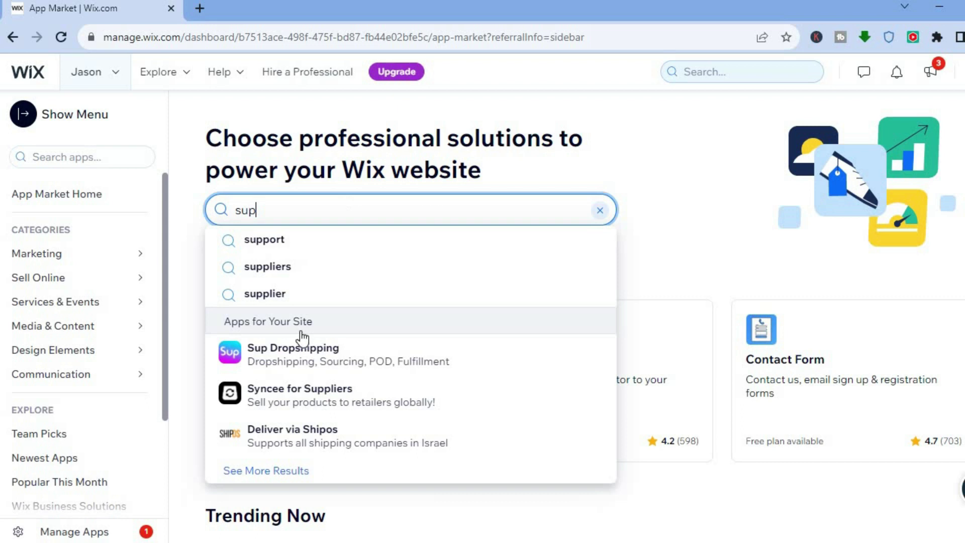
pyautogui.click(273, 351)
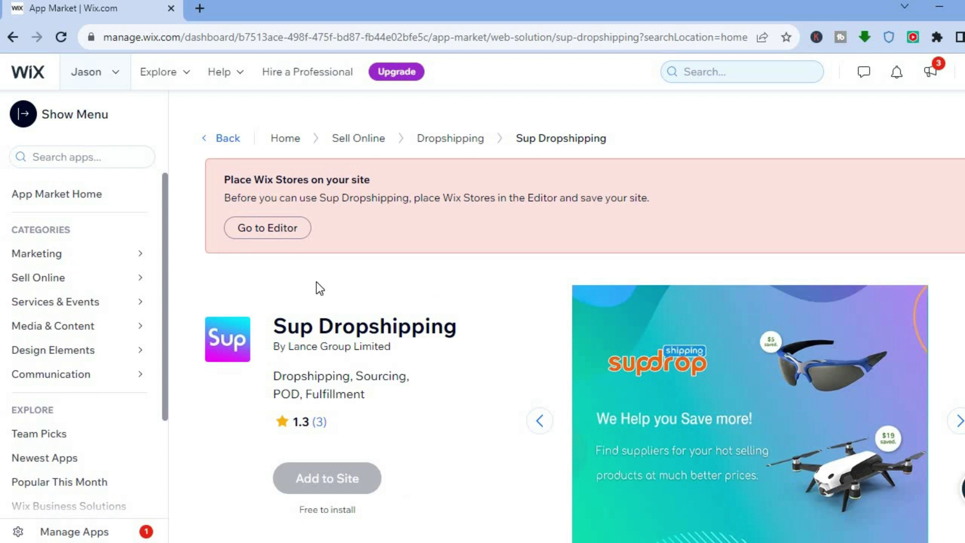
pyautogui.rightClick(252, 222)
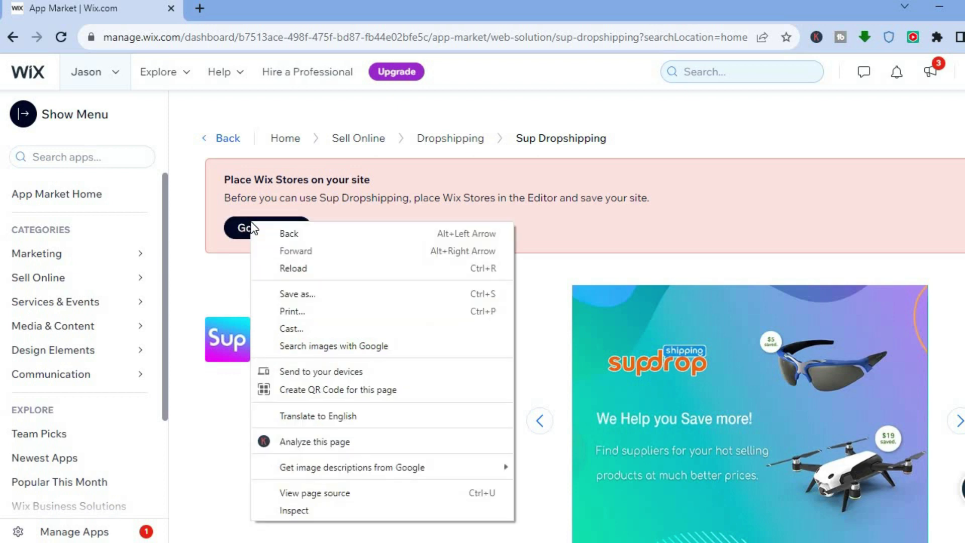
# Step: Open the site in the Wix Editor, then return to the Sup Dropshipping app page
pyautogui.click(245, 226)
pyautogui.click(246, 226)
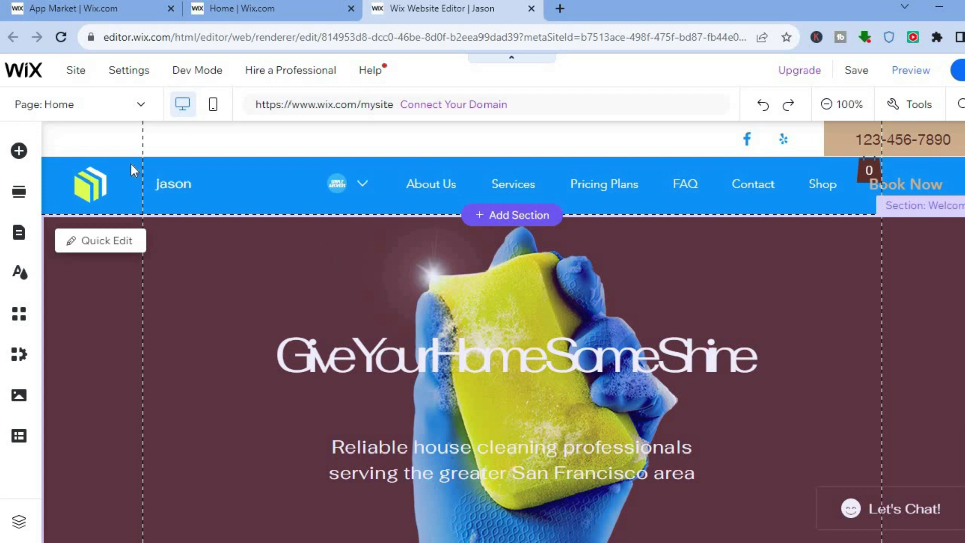
pyautogui.click(49, 5)
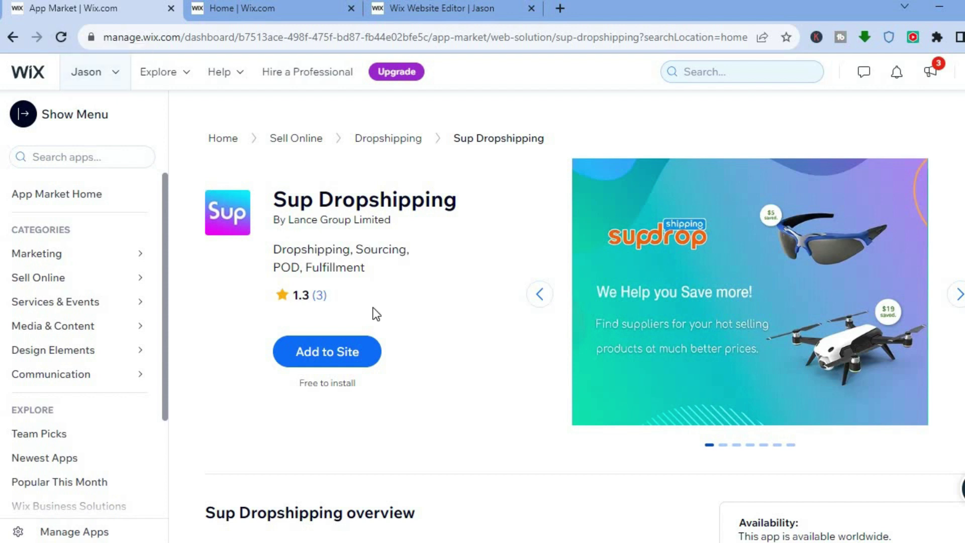
# Step: Add Sup Dropshipping to the site and follow through to its Sourcing Results page
pyautogui.click(319, 350)
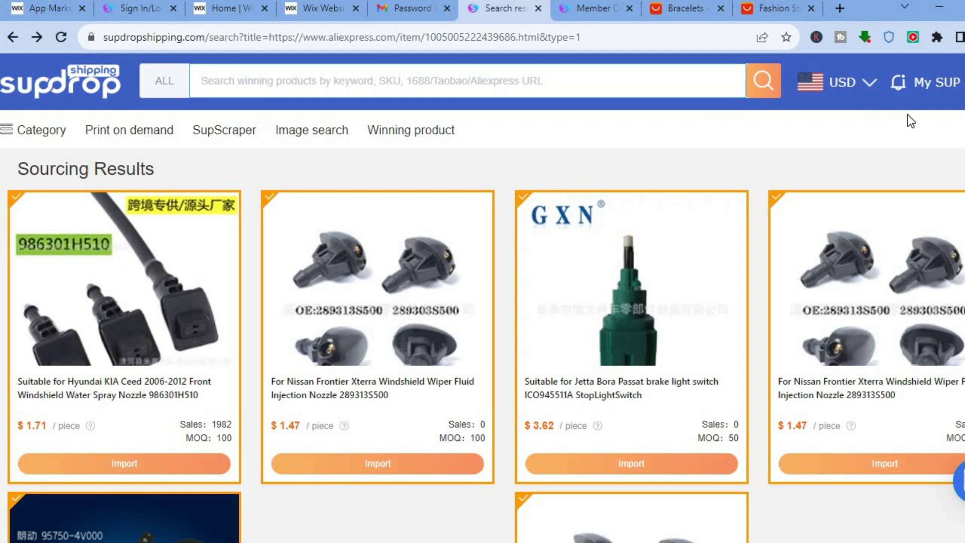
# Step: Go to the Sup Dropshipping member Dashboard from the My SUP menu
pyautogui.moveTo(952, 116)
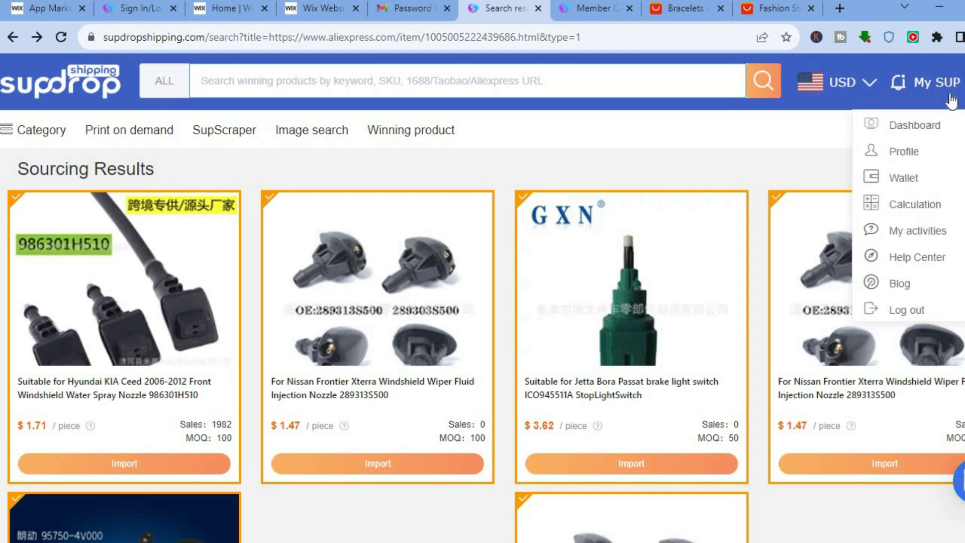
pyautogui.click(927, 124)
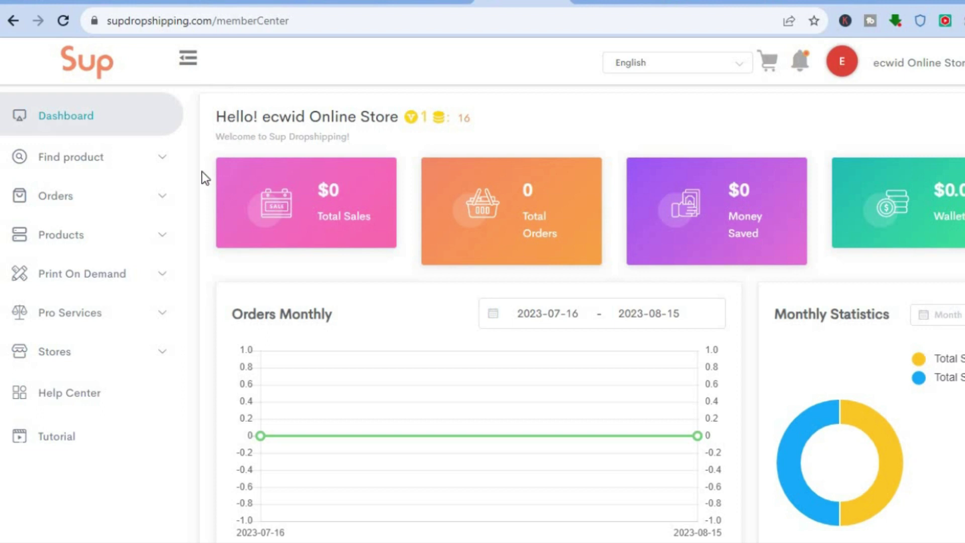
# Step: Review the two bracelets under Imported Products, then switch to the AliExpress 'bracelets' results
pyautogui.click(132, 173)
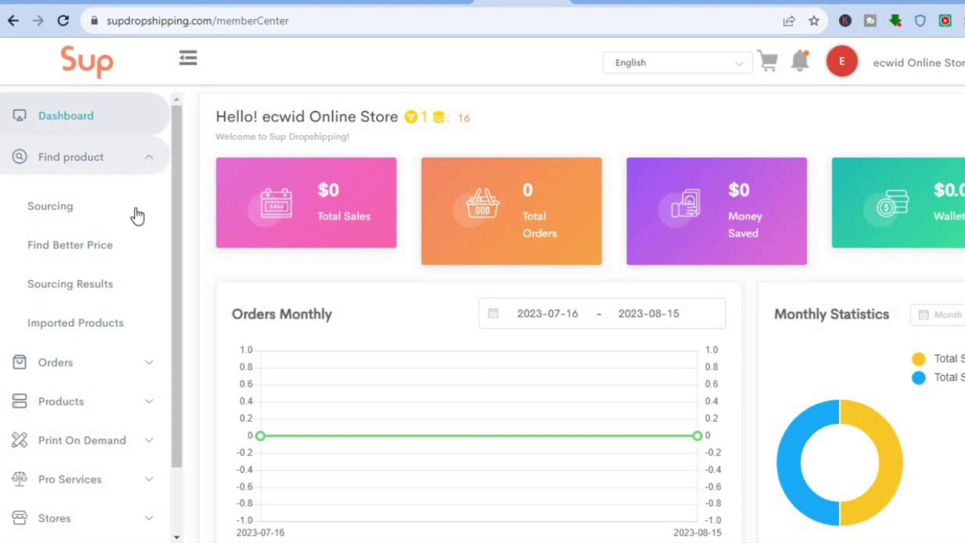
pyautogui.click(94, 327)
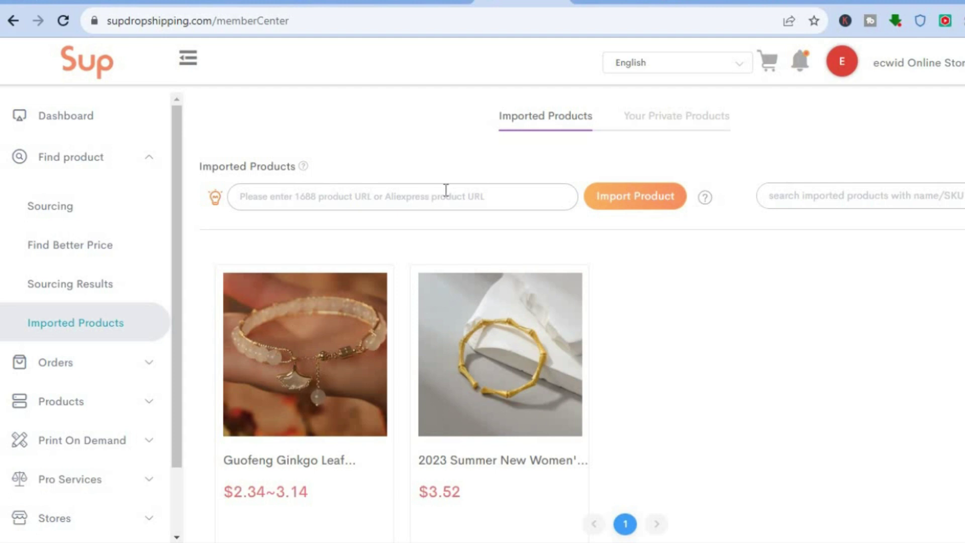
pyautogui.click(696, 1)
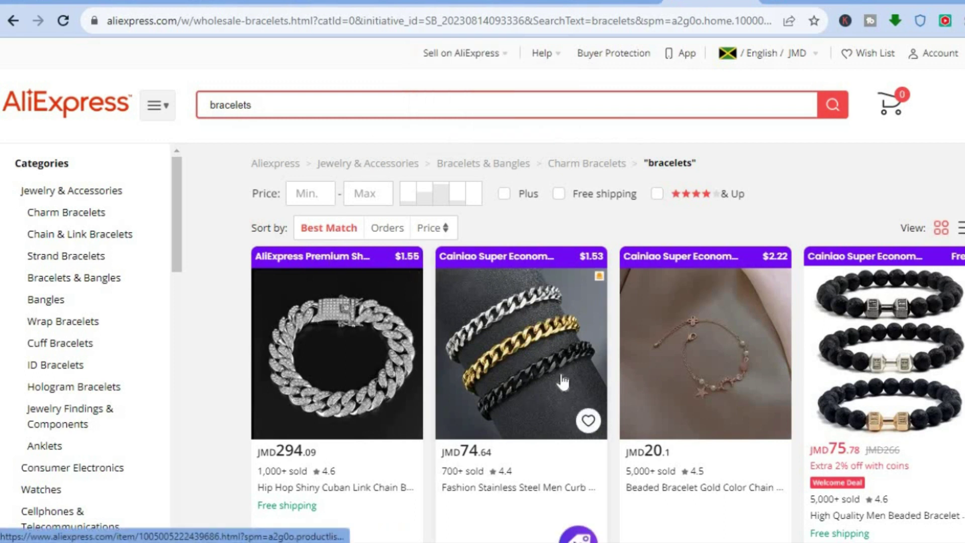
# Step: Copy the URL of the stainless steel Cuban chain bracelet page and return to Sup Dropshipping
pyautogui.click(535, 386)
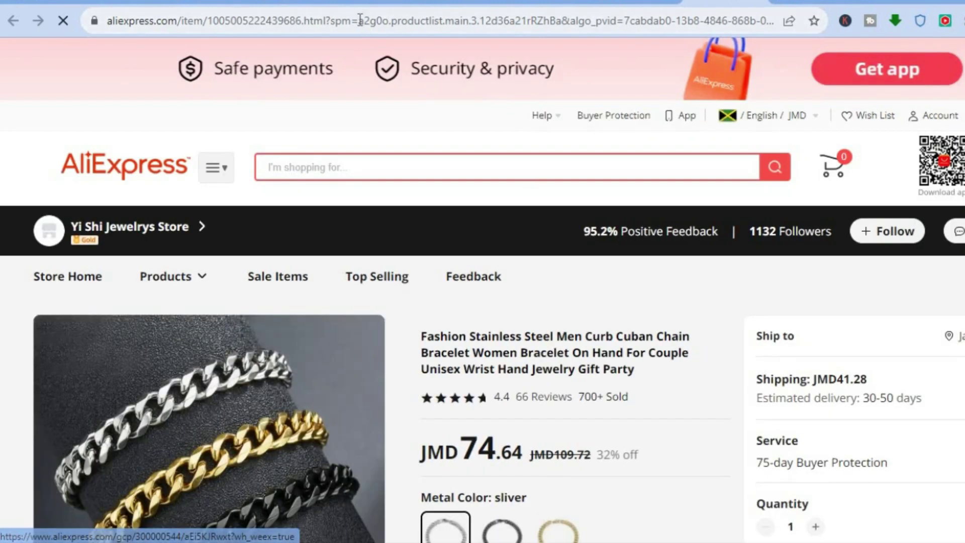
pyautogui.click(360, 21)
pyautogui.rightClick(358, 20)
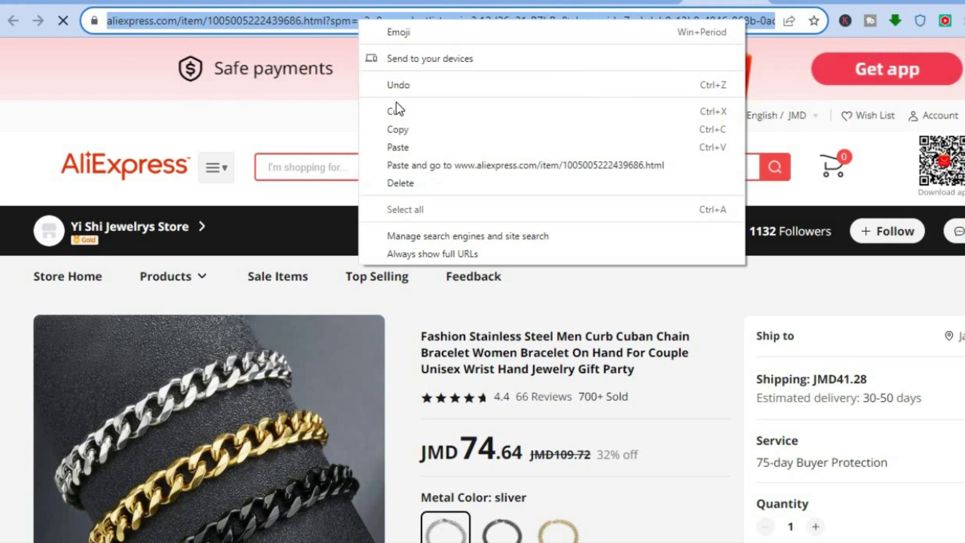
pyautogui.click(390, 131)
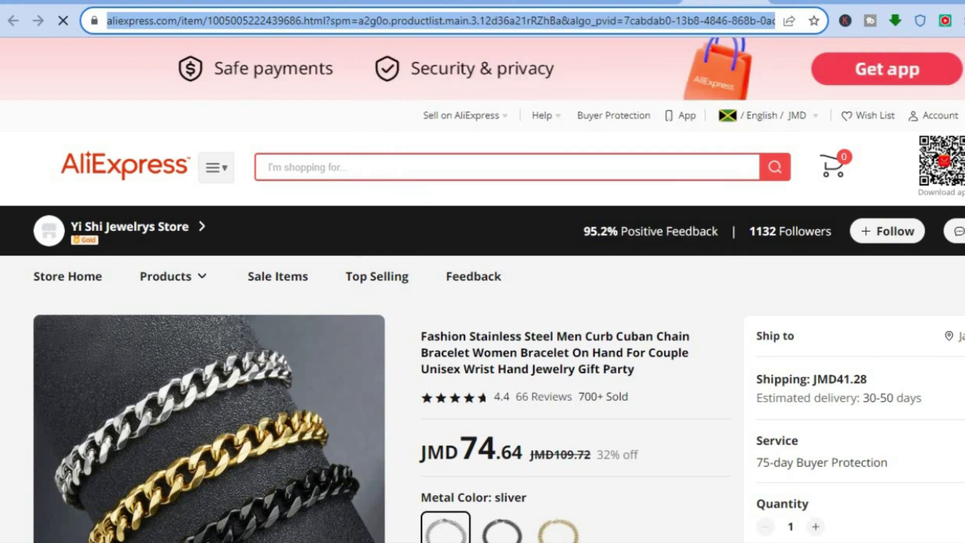
pyautogui.hotkey('ctrl', 'Tab')
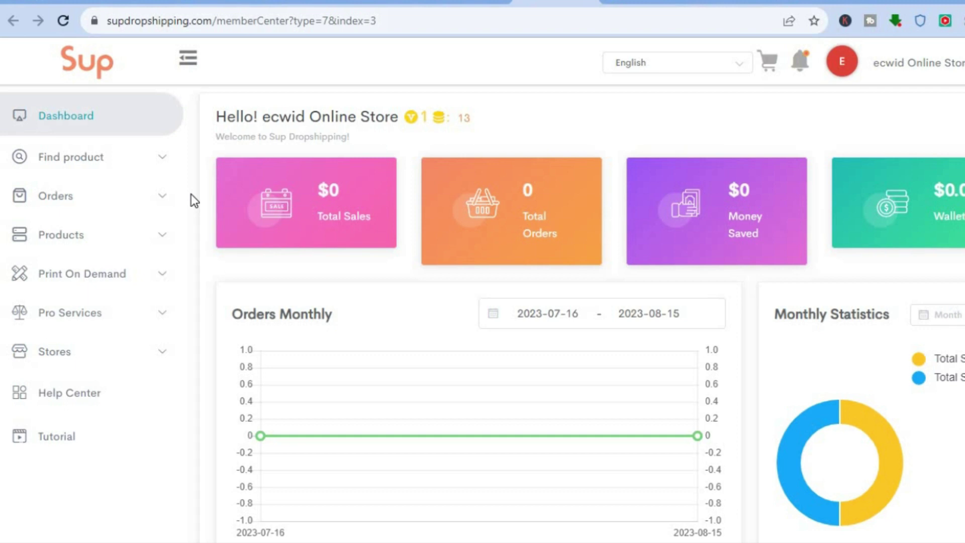
# Step: Paste the AliExpress bracelet URL into the Imported Products field and import it
pyautogui.click(448, 3)
pyautogui.click(253, 200)
pyautogui.rightClick(254, 201)
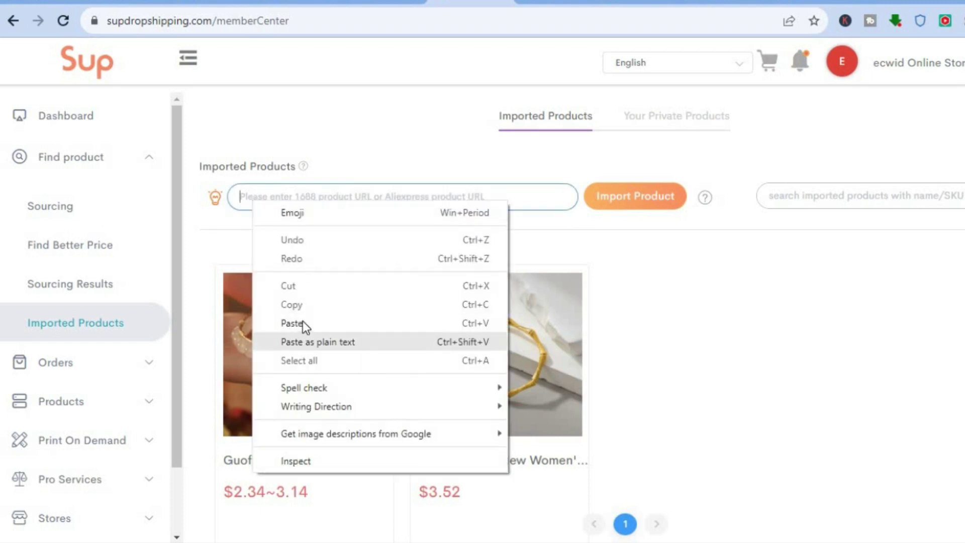
pyautogui.click(304, 321)
pyautogui.click(660, 204)
pyautogui.click(660, 204)
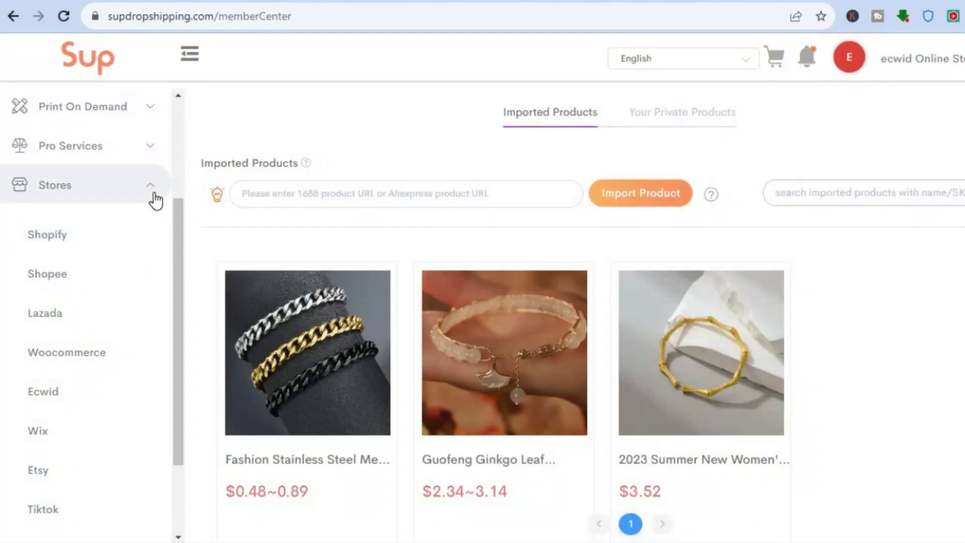
# Step: Open the Wix page under Stores in the sidebar, showing no store authorized yet
pyautogui.click(155, 199)
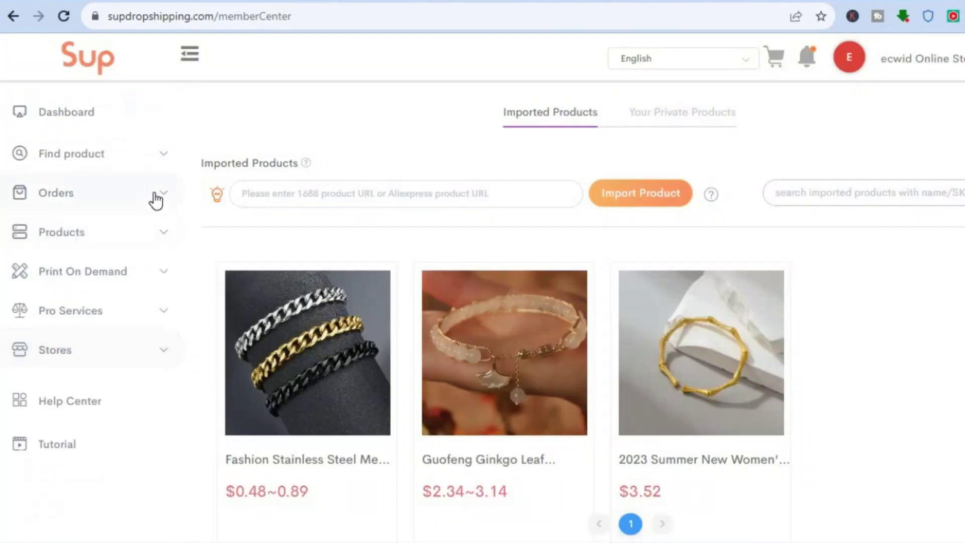
pyautogui.scroll(-1, 584, 297)
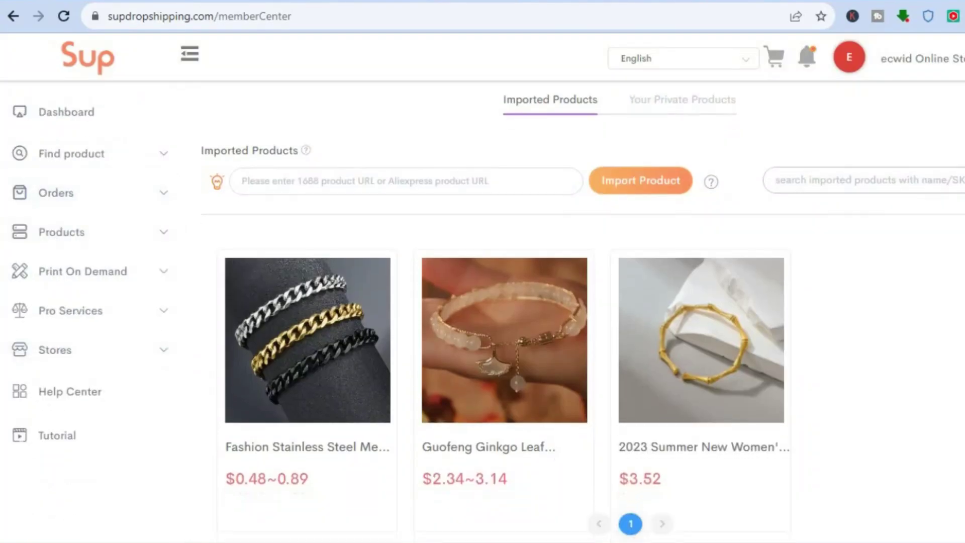
pyautogui.moveTo(935, 70)
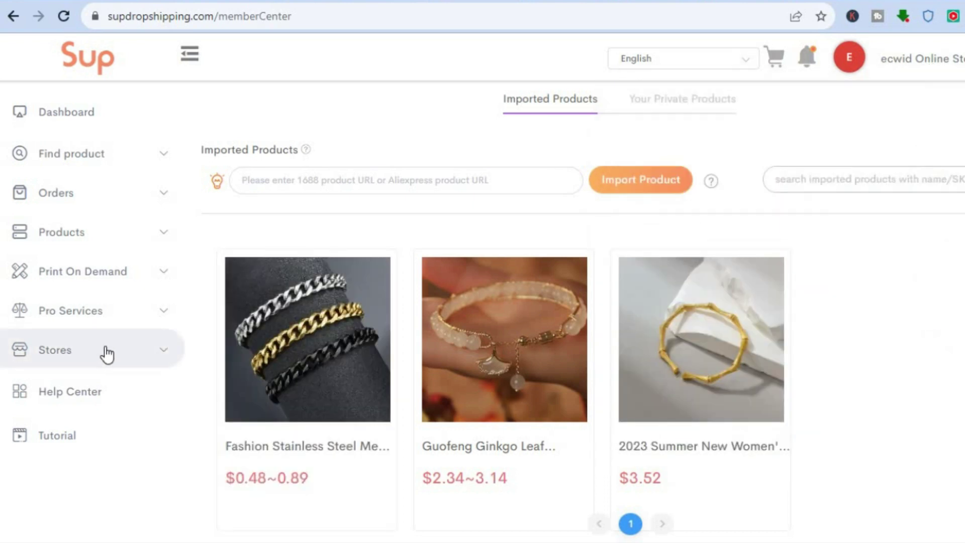
pyautogui.click(107, 354)
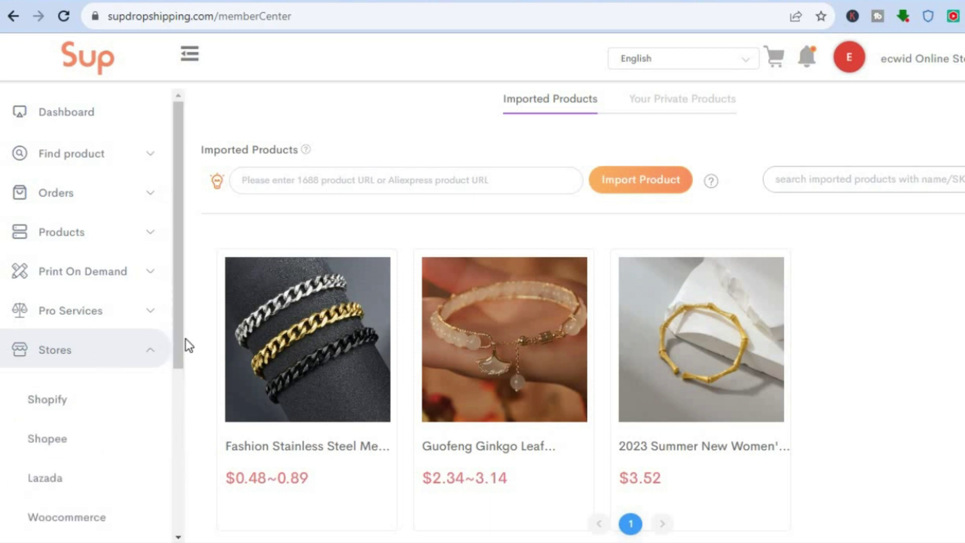
pyautogui.moveTo(174, 320); pyautogui.dragTo(168, 456)
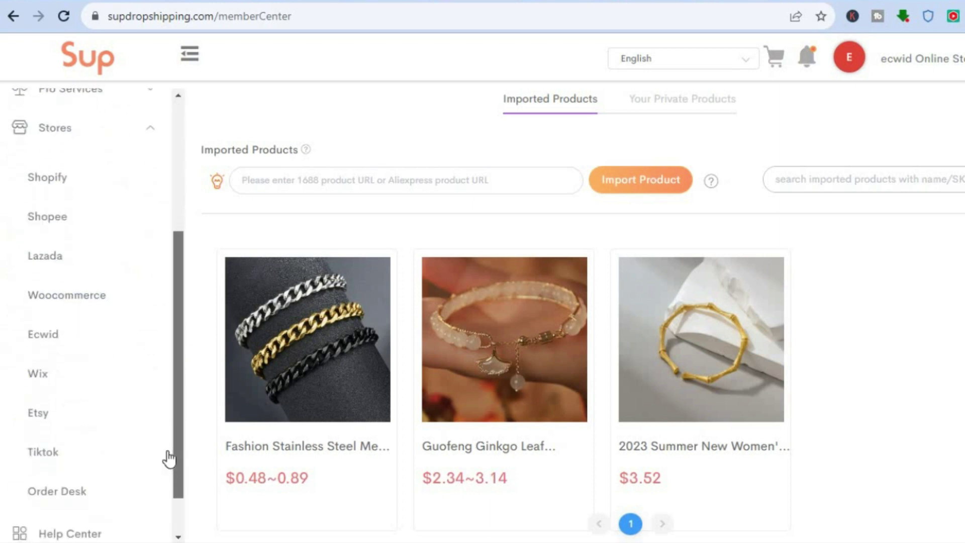
pyautogui.click(55, 384)
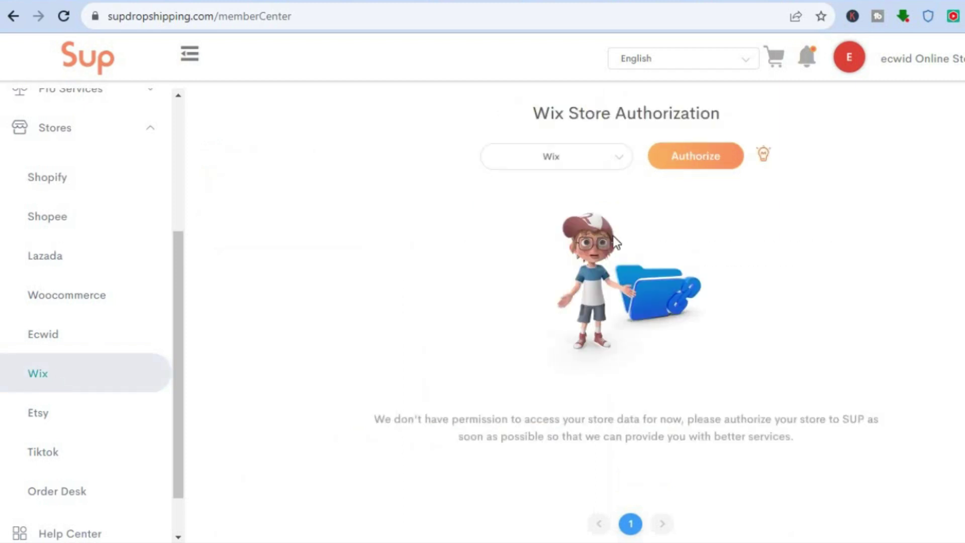
# Step: Authorize Sup Dropshipping on the first Wix site and agree to its requested permissions
pyautogui.click(677, 159)
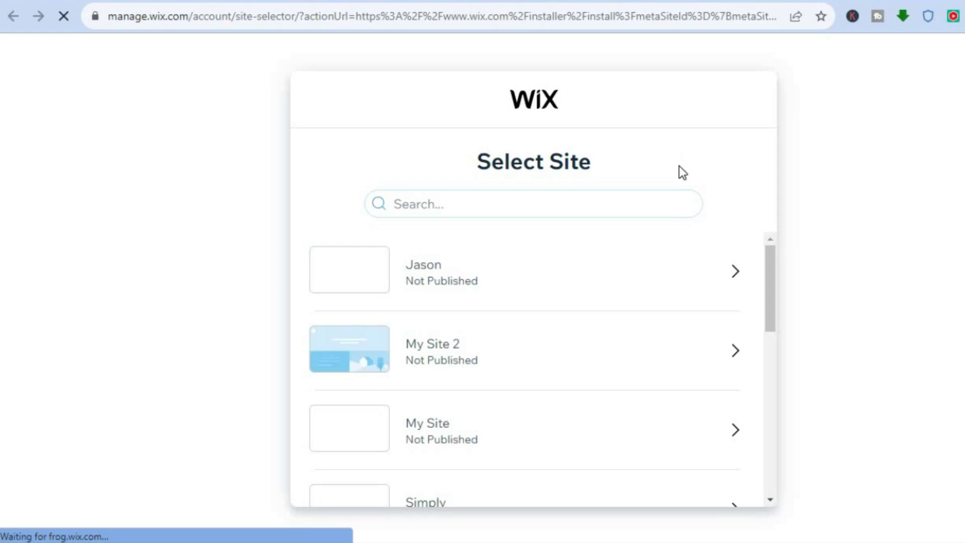
pyautogui.moveTo(485, 291)
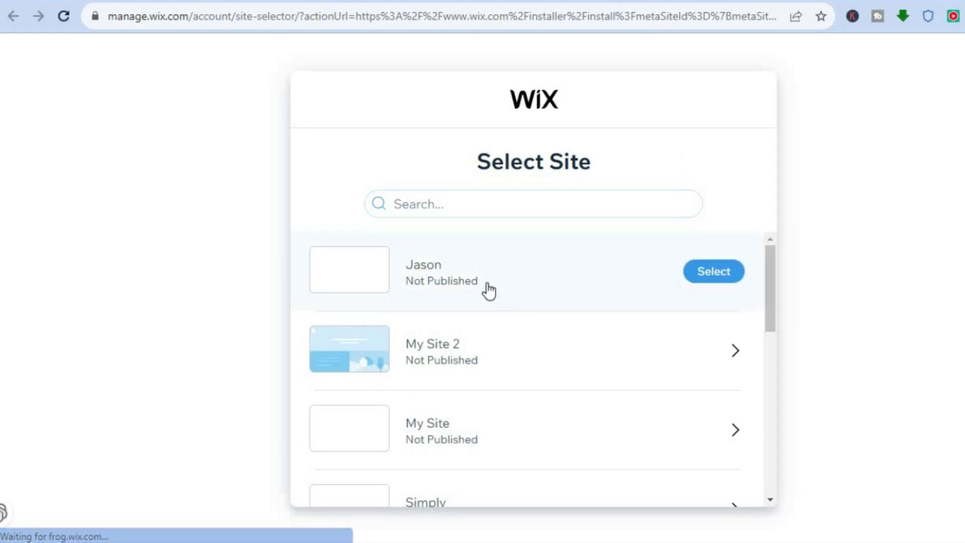
pyautogui.click(706, 277)
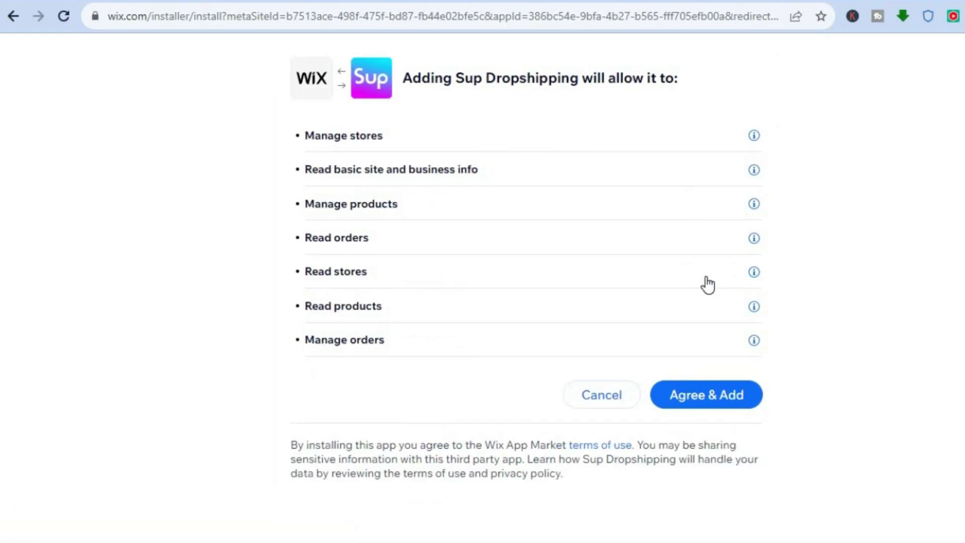
pyautogui.click(716, 399)
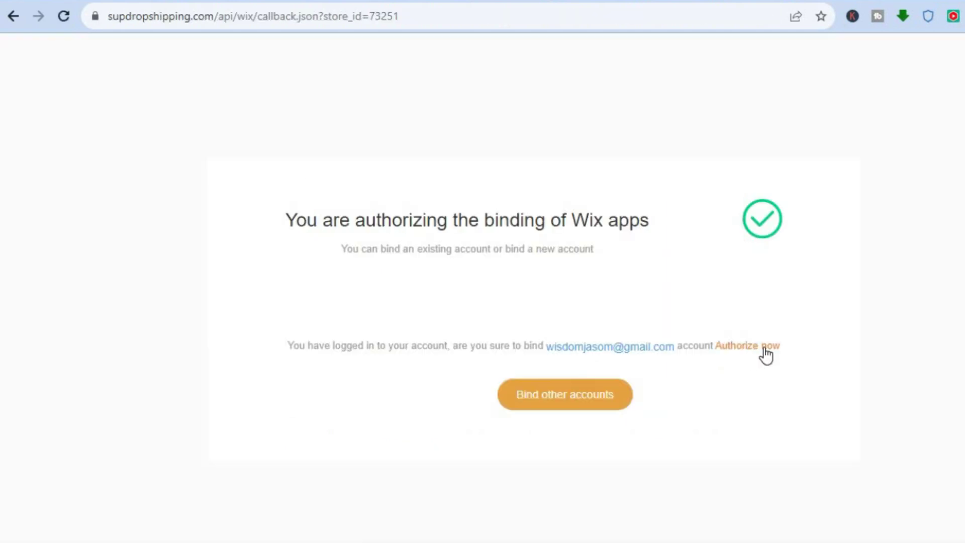
# Step: Confirm the Wix apps binding, then return from the Welcome page to the Wix Store Authorization page
pyautogui.click(767, 356)
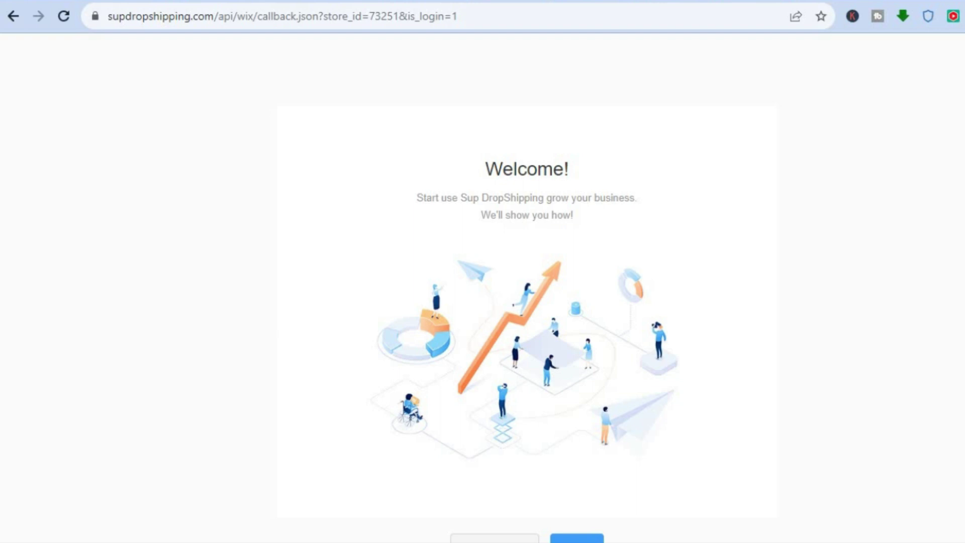
pyautogui.scroll(-1, 525, 442)
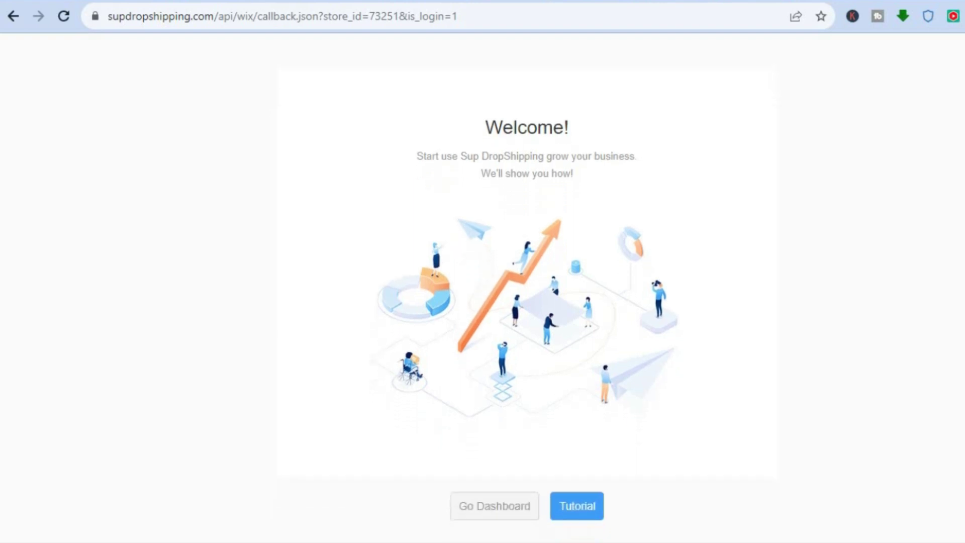
pyautogui.click(463, 497)
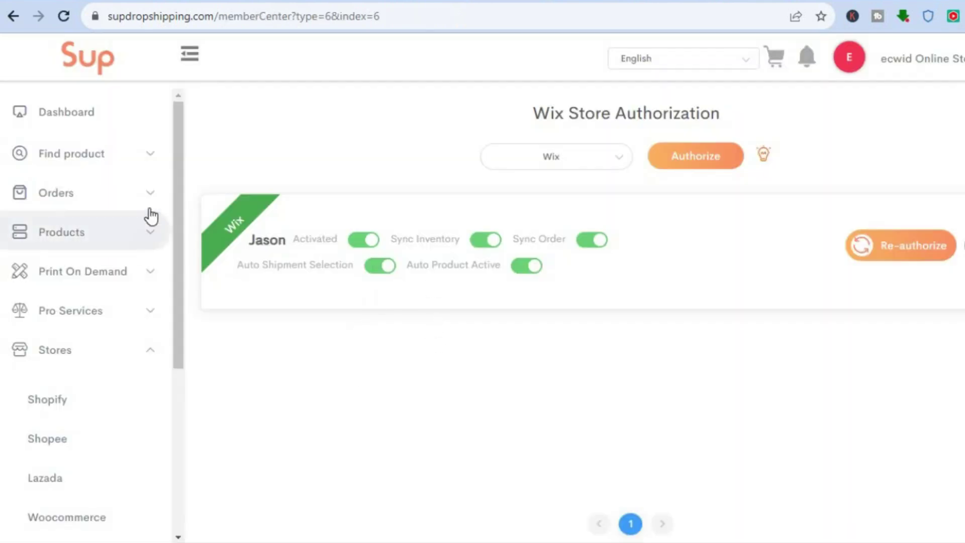
# Step: From Imported Products, start listing the stainless steel chain bracelet to the Wix store
pyautogui.click(112, 159)
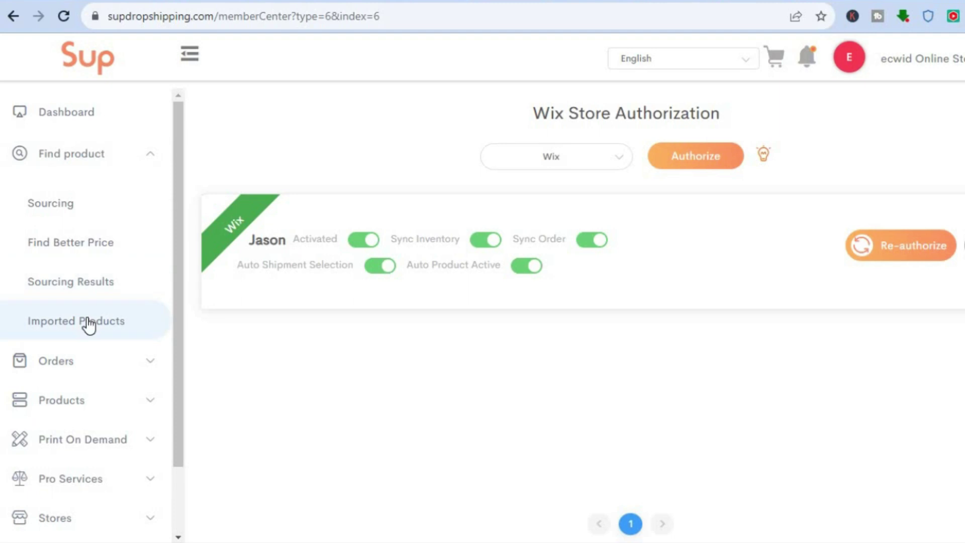
pyautogui.click(89, 326)
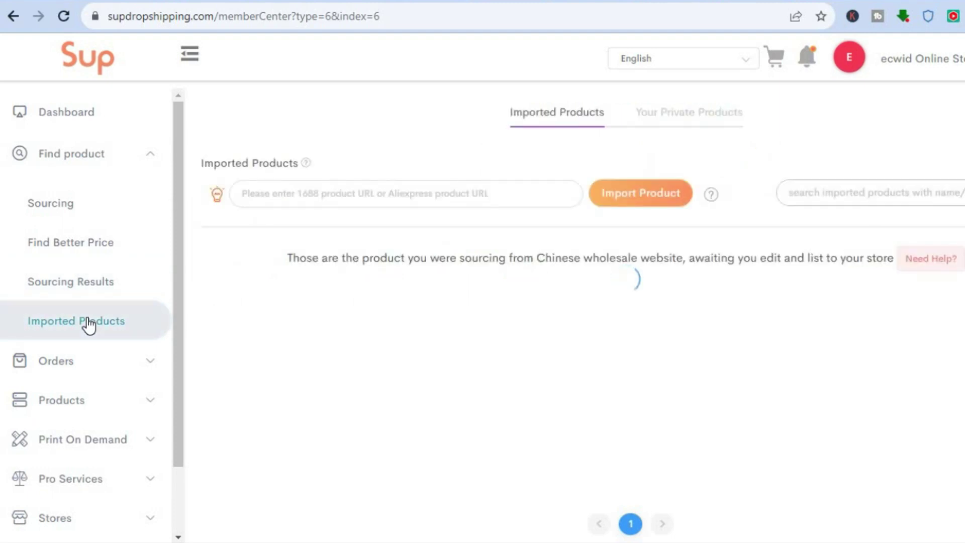
pyautogui.moveTo(335, 402)
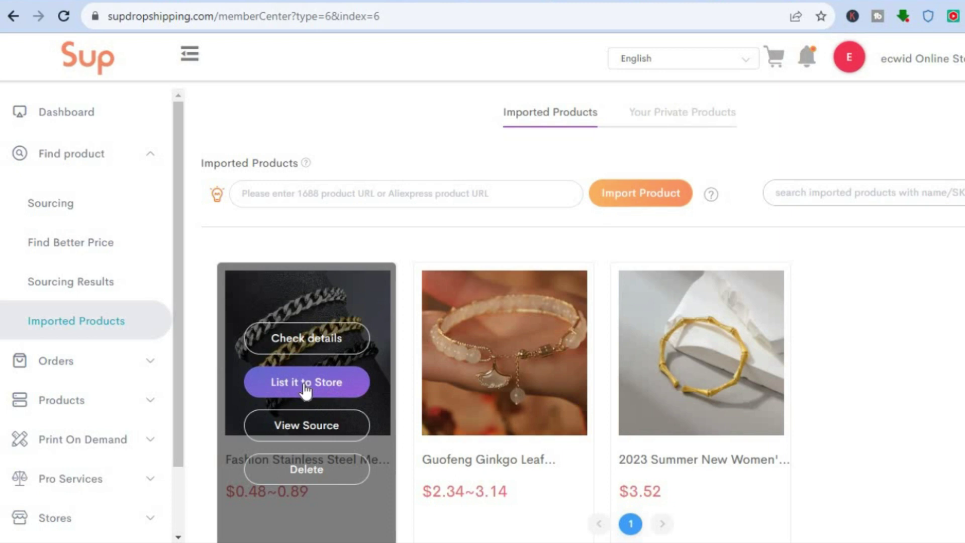
pyautogui.click(305, 388)
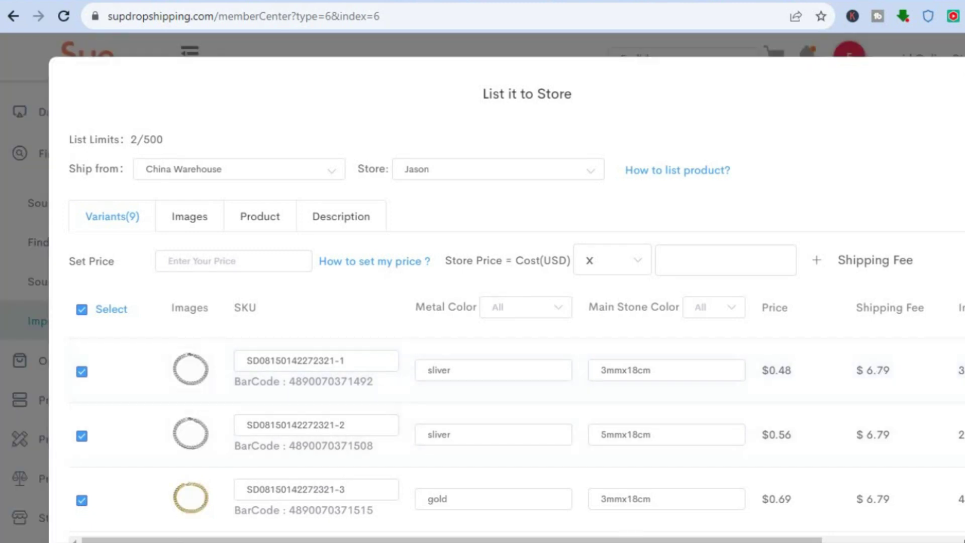
# Step: Enter a set price of 15 for all nine bracelet variants
pyautogui.scroll(-2, 507, 288)
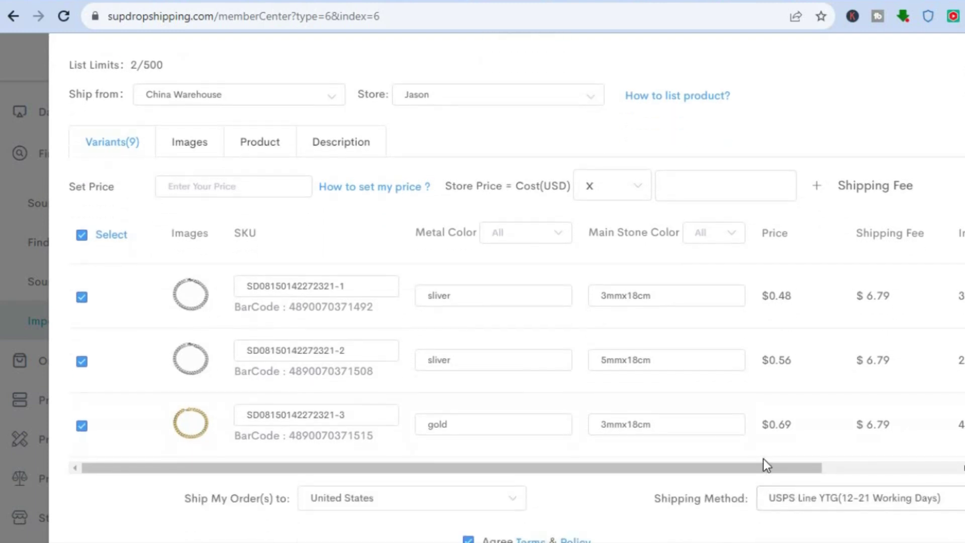
pyautogui.moveTo(765, 467); pyautogui.dragTo(951, 467)
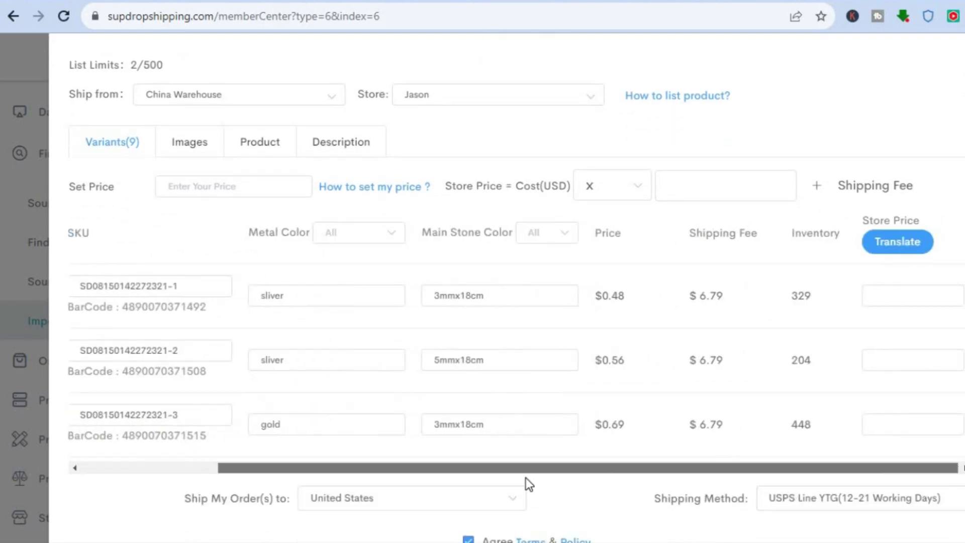
pyautogui.moveTo(526, 479); pyautogui.dragTo(159, 206)
pyautogui.click(176, 190)
pyautogui.write('15')
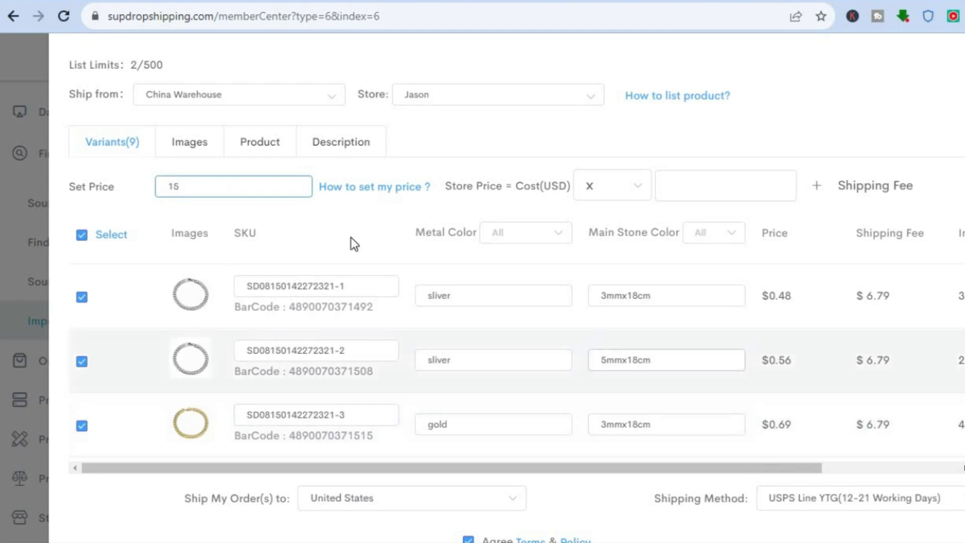
# Step: Review the bracelet's images, product details and description, then list it to Wix
pyautogui.click(171, 148)
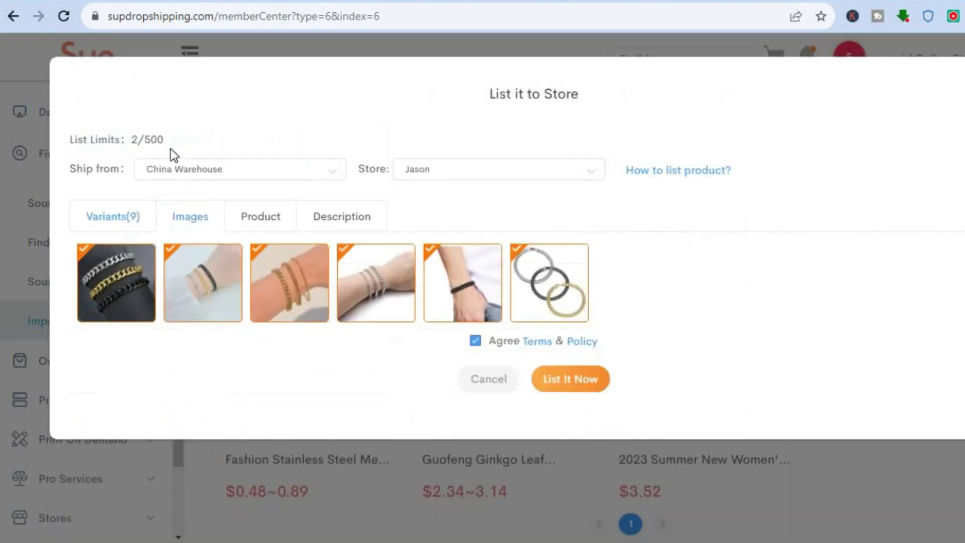
pyautogui.click(261, 217)
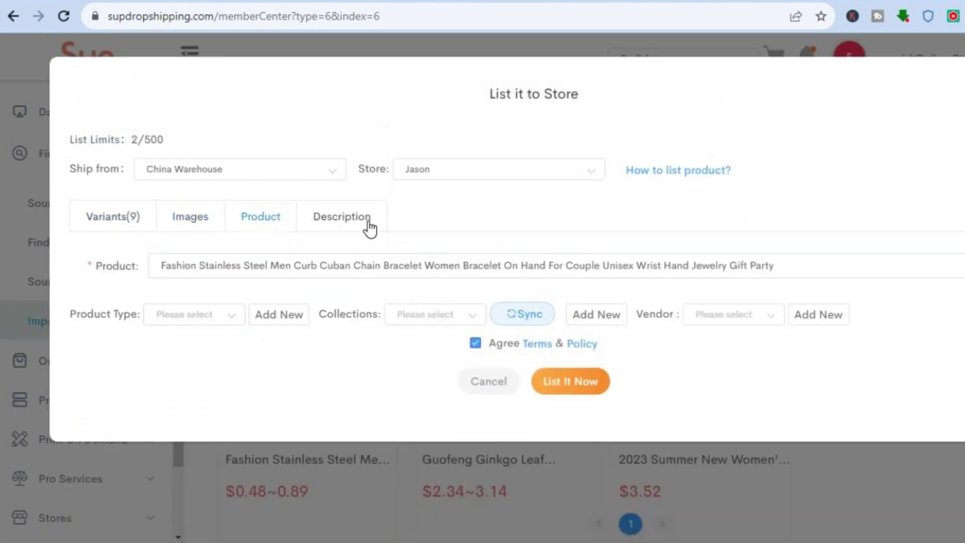
pyautogui.click(334, 226)
pyautogui.click(251, 228)
pyautogui.click(569, 385)
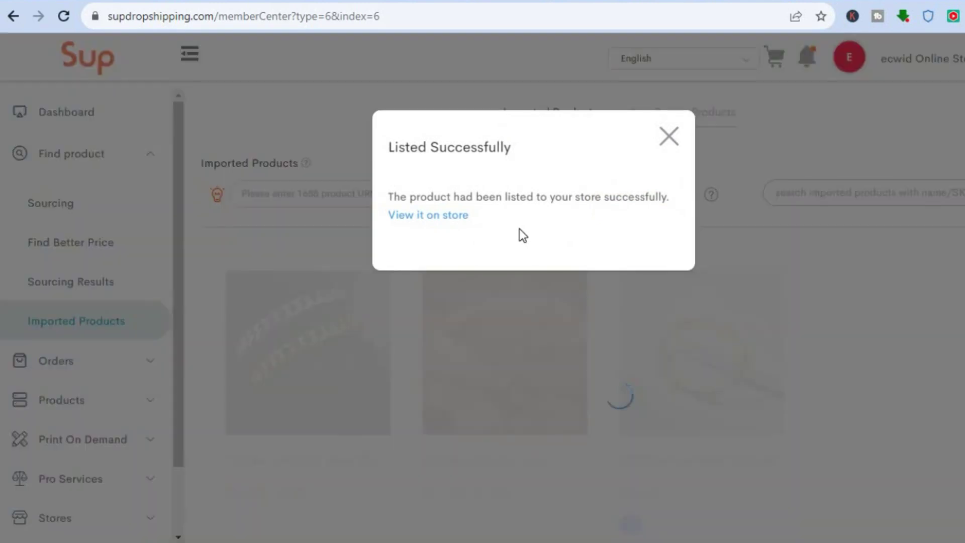
# Step: Try the store link, close the resulting 404 tab, and close the Listed Successfully message
pyautogui.click(423, 214)
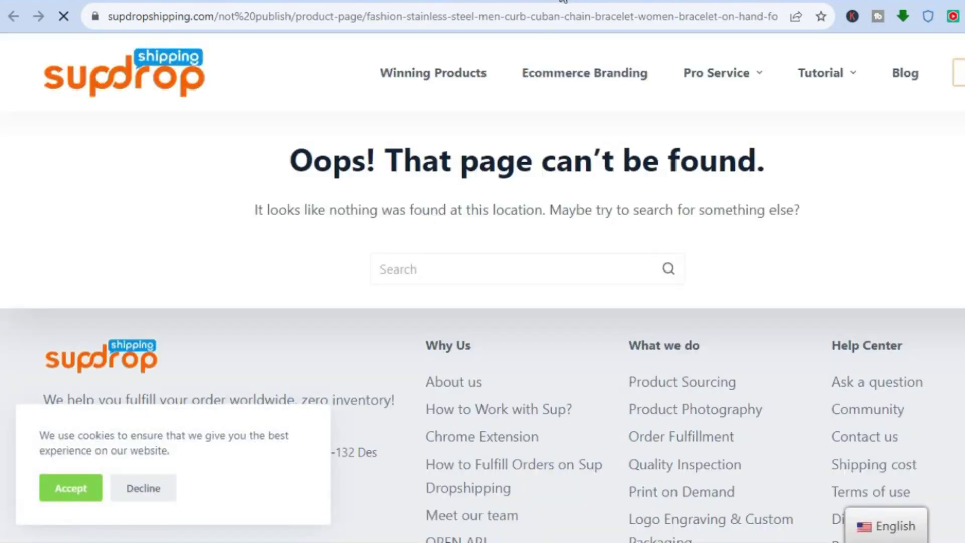
pyautogui.hotkey('ctrl', 'w')
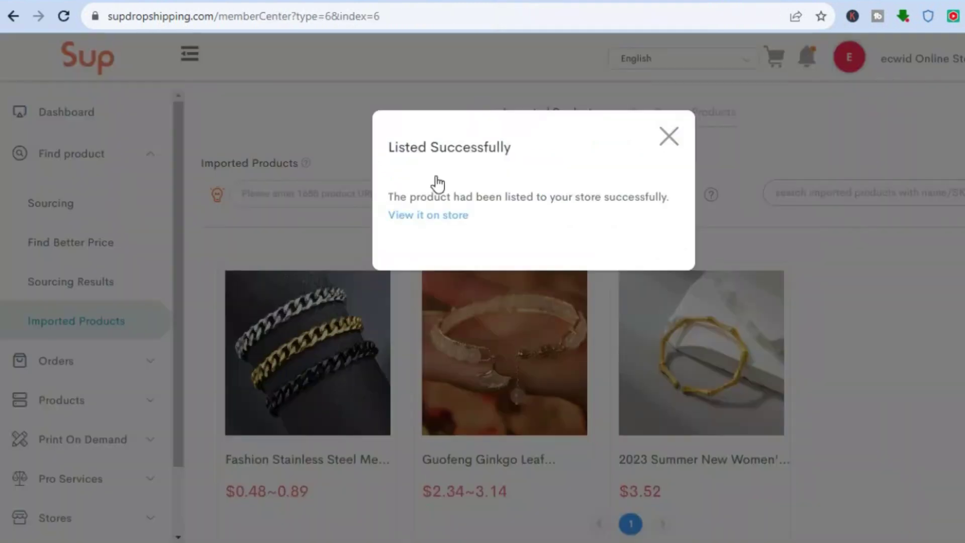
pyautogui.click(667, 137)
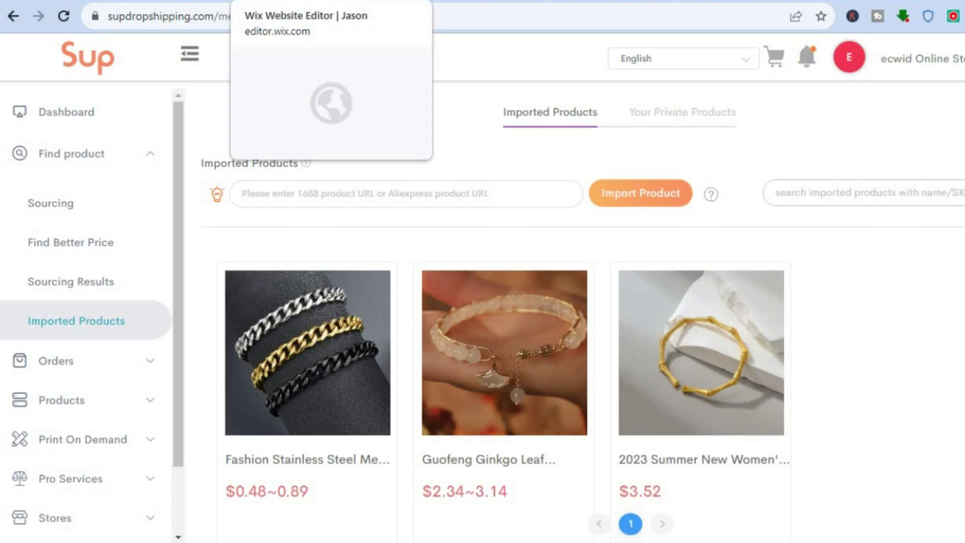
# Step: Go to the Wix dashboard's Store Products list, with the bracelet first at JMD 15.00
pyautogui.click(281, 1)
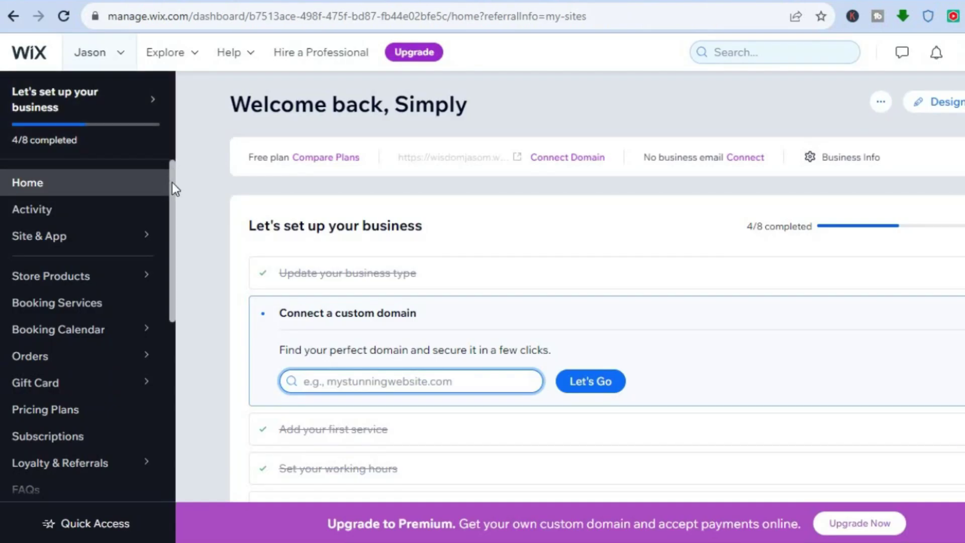
pyautogui.scroll(-1, 173, 191)
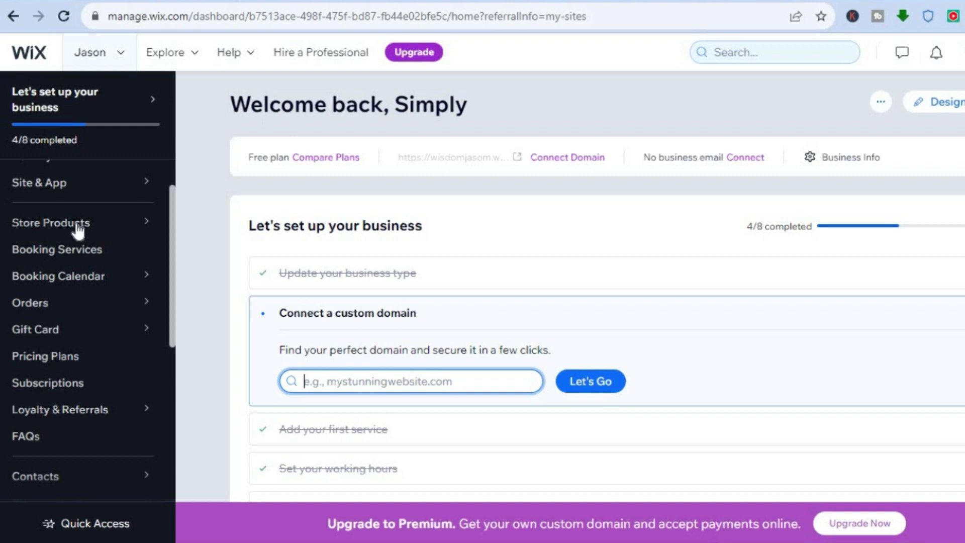
pyautogui.moveTo(50, 227)
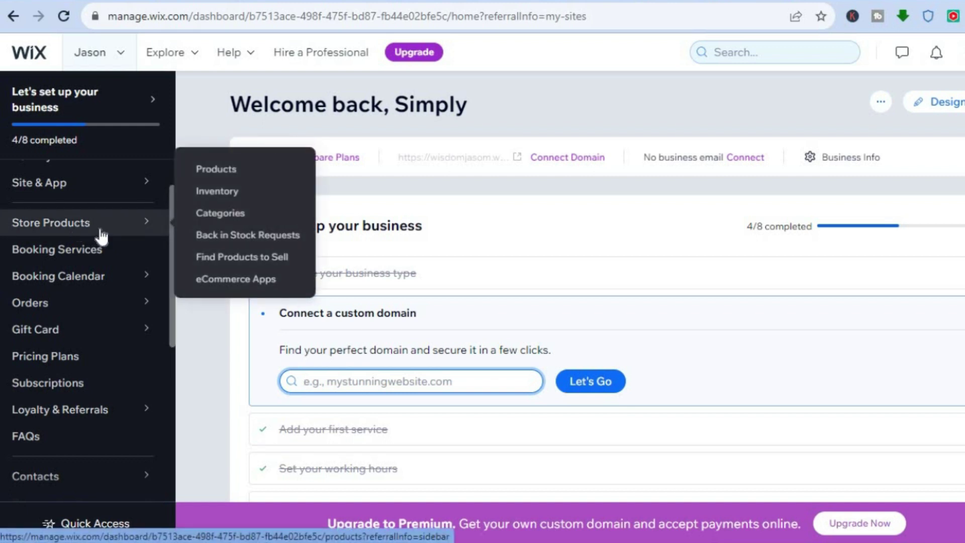
pyautogui.click(222, 170)
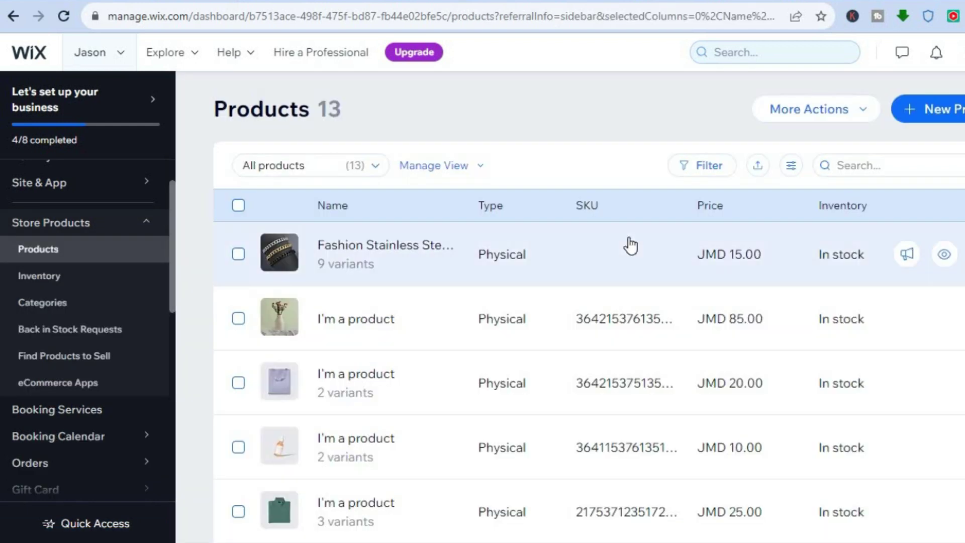